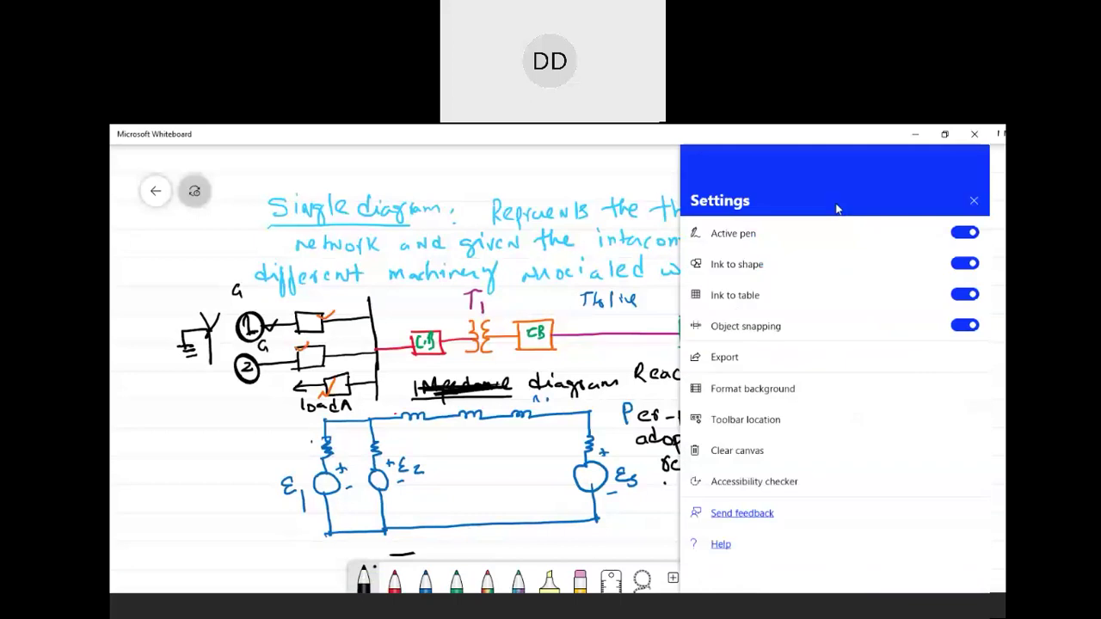
Step: Close settings and use Clear canvas to erase the single-line diagram and impedance circuit sketches
key(Escape)
scroll(737, 446, down, 1)
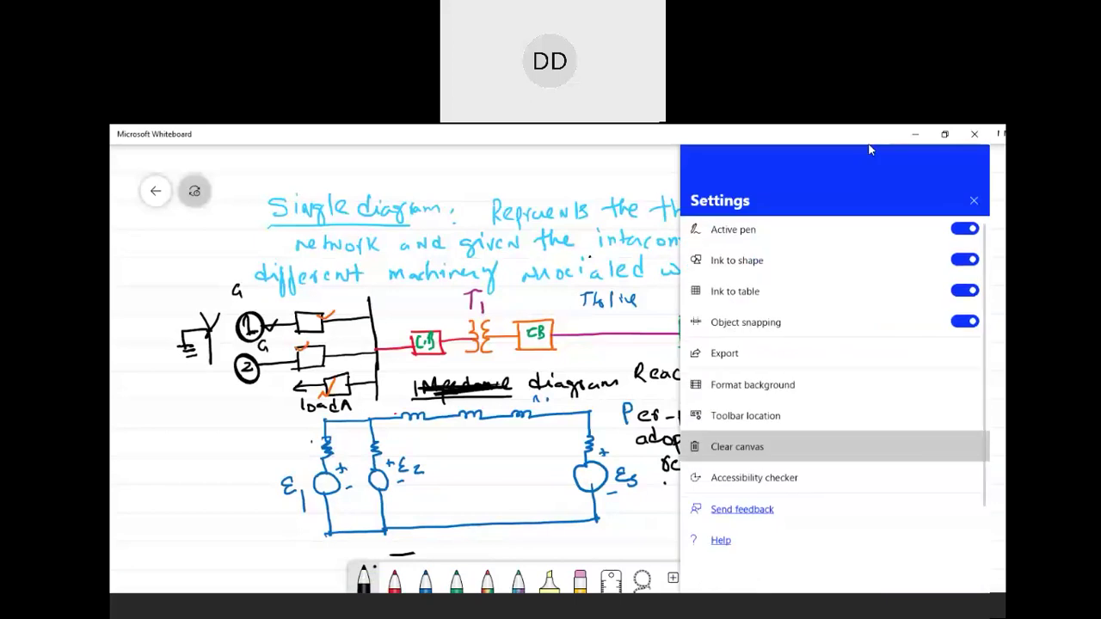
click(737, 446)
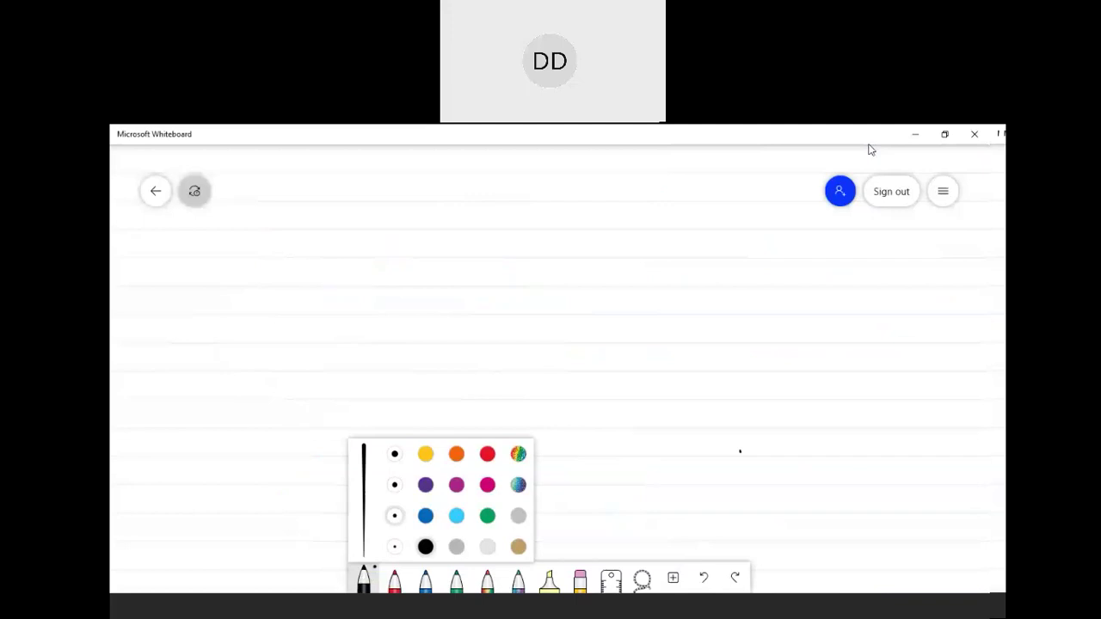
Step: Handwrite the 'Symbols' heading in black at the top left of the canvas
mouse_move(270, 177)
mouse_down()
mouse_move(290, 194)
mouse_move(311, 187)
mouse_up()
drag(314, 173, 323, 188)
drag(332, 181, 330, 183)
drag(343, 167, 347, 189)
Step: Write the 'Usage' heading beside it and bring up the pen palette
drag(416, 171, 435, 187)
drag(461, 176, 471, 193)
drag(478, 182, 489, 177)
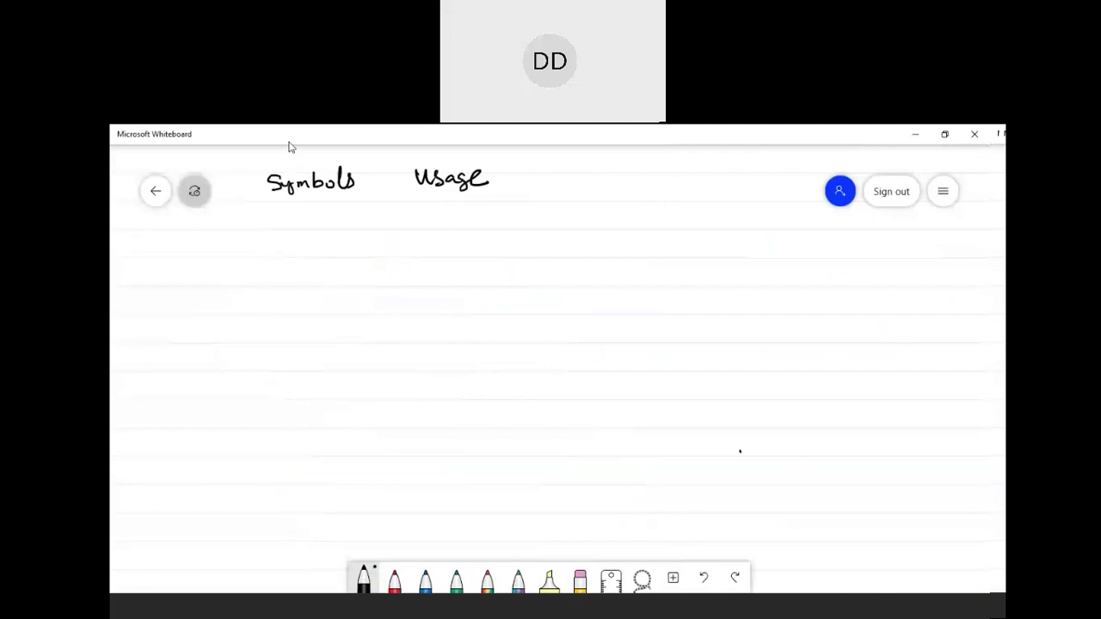
click(362, 579)
Step: Switch to red ink and draw the generator circle, labelled Generator with a rotary machinery note
click(486, 454)
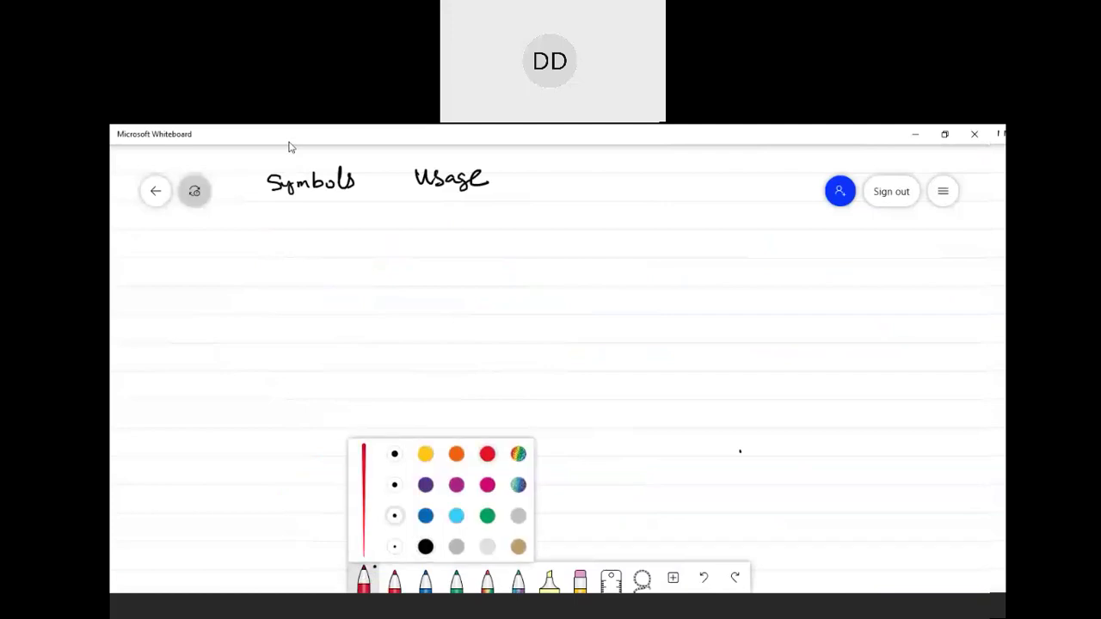
drag(308, 220, 306, 221)
mouse_move(448, 215)
mouse_down()
mouse_move(437, 233)
mouse_move(454, 228)
mouse_up()
drag(461, 221, 526, 222)
mouse_move(447, 246)
mouse_down()
mouse_move(508, 245)
mouse_move(507, 256)
mouse_move(571, 237)
mouse_move(588, 251)
mouse_up()
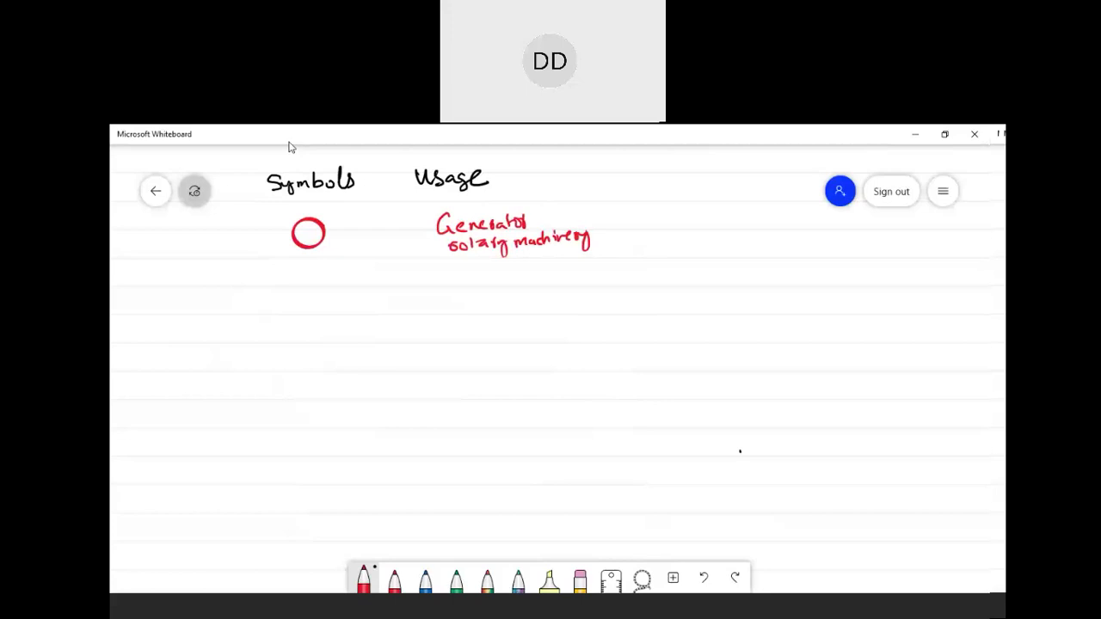
Step: Draw the bus and two-winding transformer symbols, labelled Bus and Two winding transformer
drag(273, 286, 344, 278)
drag(302, 270, 303, 298)
drag(459, 260, 499, 273)
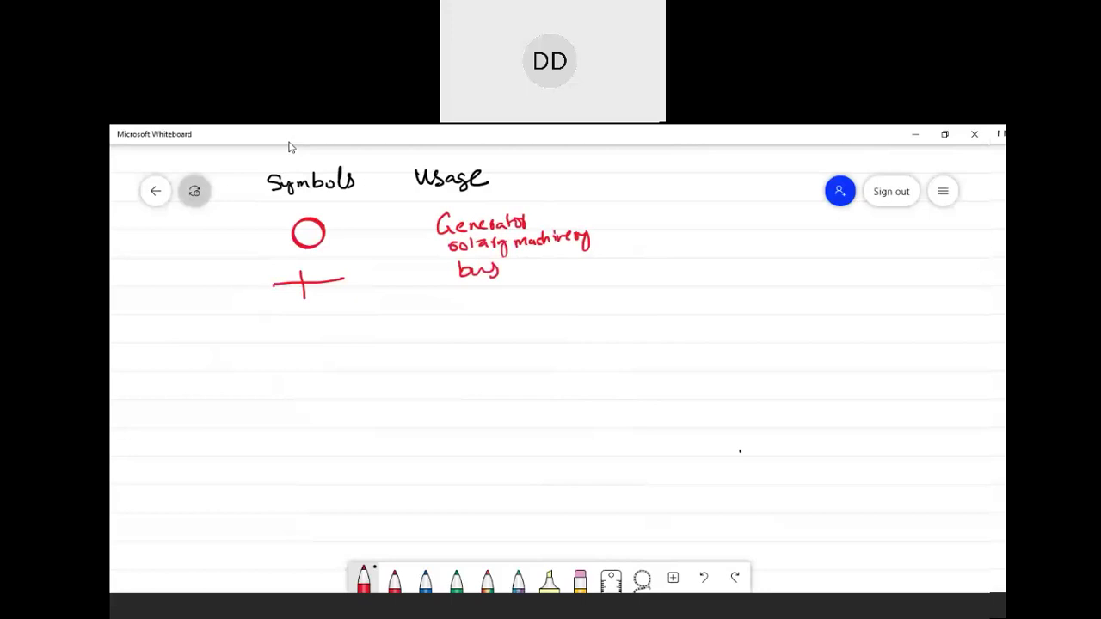
mouse_move(270, 323)
mouse_down()
mouse_move(325, 331)
mouse_move(394, 311)
mouse_up()
drag(466, 294, 499, 308)
drag(506, 300, 533, 303)
drag(542, 296, 582, 308)
drag(495, 323, 591, 316)
Step: Draw the delta triangle and Y symbols, labelled Delta and star
mouse_move(301, 380)
mouse_down()
mouse_move(332, 376)
mouse_move(316, 435)
mouse_up()
drag(491, 342, 552, 358)
drag(497, 395, 520, 403)
drag(528, 396, 552, 384)
Step: Draw a Y symbol with ground lines labelled wye, and add a divider after Delta
drag(301, 452, 315, 469)
mouse_move(324, 449)
mouse_down()
mouse_move(309, 488)
mouse_move(344, 478)
mouse_up()
drag(329, 485, 347, 483)
drag(332, 490, 350, 488)
mouse_move(454, 433)
mouse_down()
mouse_move(477, 432)
mouse_move(481, 454)
mouse_up()
drag(500, 435, 518, 439)
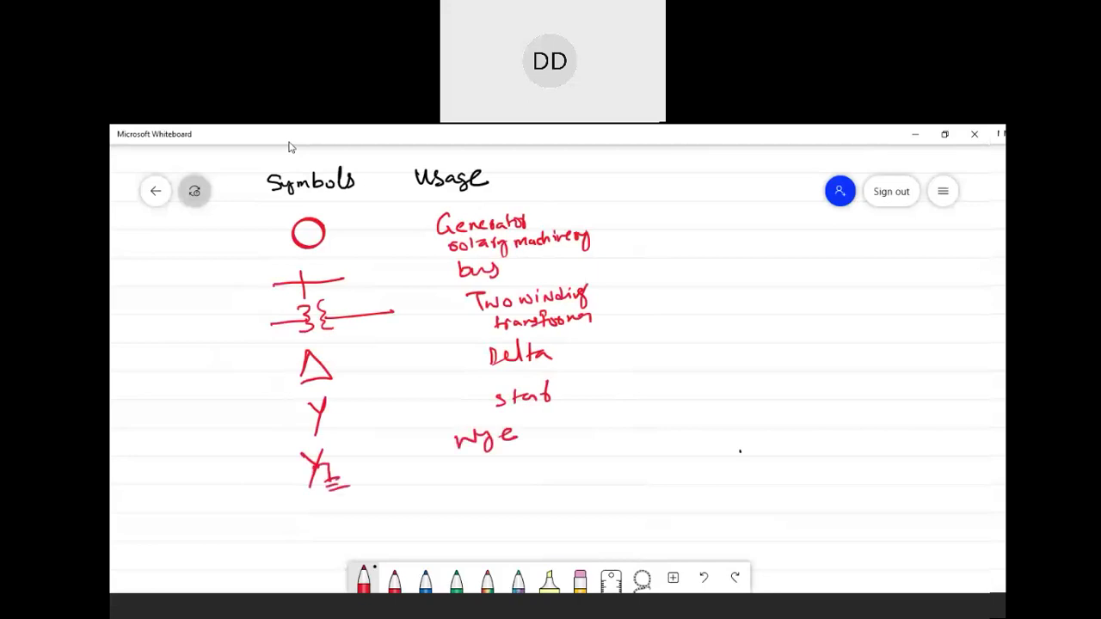
mouse_move(561, 332)
mouse_down()
mouse_move(561, 363)
mouse_move(589, 356)
mouse_move(584, 342)
mouse_up()
Step: Add '| Pi' after Delta and '| star' after wye
drag(591, 342, 592, 357)
click(592, 328)
mouse_move(535, 418)
mouse_down()
mouse_move(534, 442)
mouse_move(547, 440)
mouse_up()
drag(571, 414, 570, 434)
drag(565, 423, 586, 434)
drag(593, 424, 595, 413)
Step: Write 'Grounded' under the wye star note
drag(513, 456, 504, 466)
drag(520, 458, 526, 464)
mouse_move(535, 454)
mouse_down()
mouse_move(533, 467)
mouse_move(546, 463)
mouse_up()
drag(554, 457, 581, 463)
mouse_move(586, 455)
mouse_down()
mouse_move(586, 444)
mouse_move(600, 456)
mouse_up()
drag(610, 445, 614, 437)
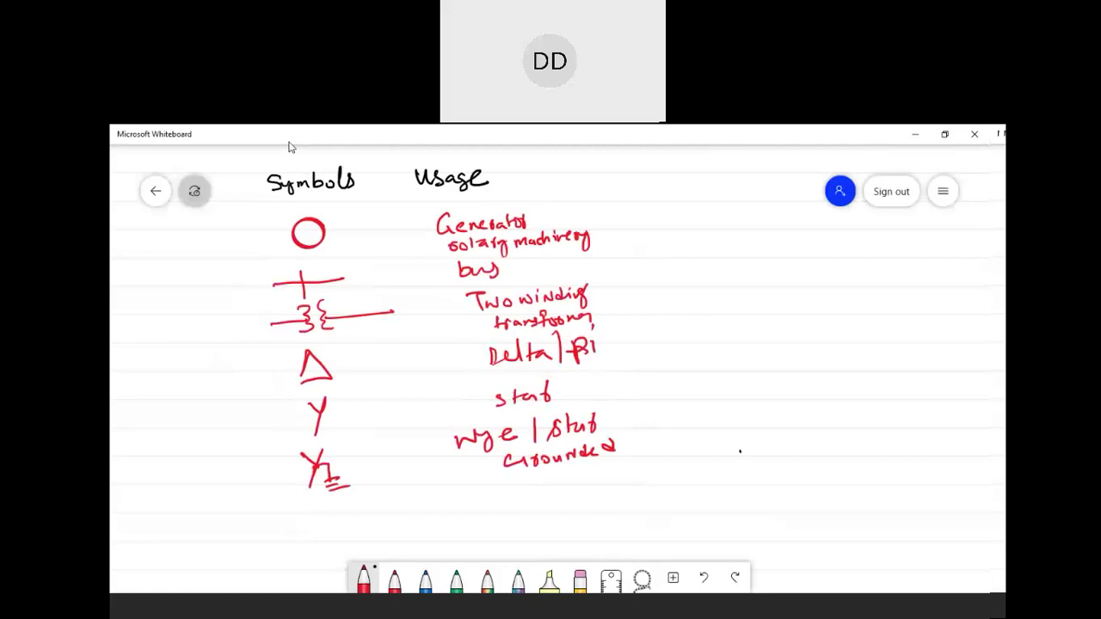
Step: Draw the transmission line symbol and label it transmission line
drag(290, 515, 364, 511)
drag(483, 491, 501, 490)
mouse_move(491, 483)
mouse_down()
mouse_move(492, 498)
mouse_move(583, 478)
mouse_up()
drag(587, 481, 640, 470)
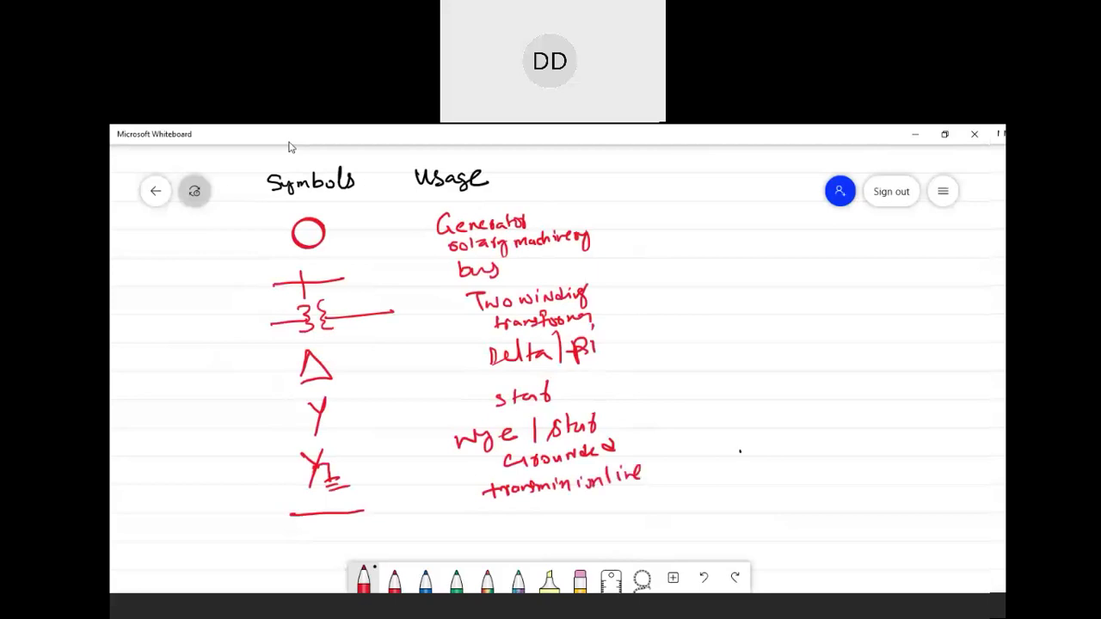
Step: Draw the static load arrow labelled static load, then switch the pen ink to black
mouse_move(309, 525)
mouse_down()
mouse_move(309, 557)
mouse_move(360, 534)
mouse_up()
drag(510, 519, 573, 512)
mouse_move(584, 511)
mouse_down()
mouse_move(588, 490)
mouse_move(600, 507)
mouse_up()
drag(614, 505, 615, 513)
drag(627, 508, 631, 492)
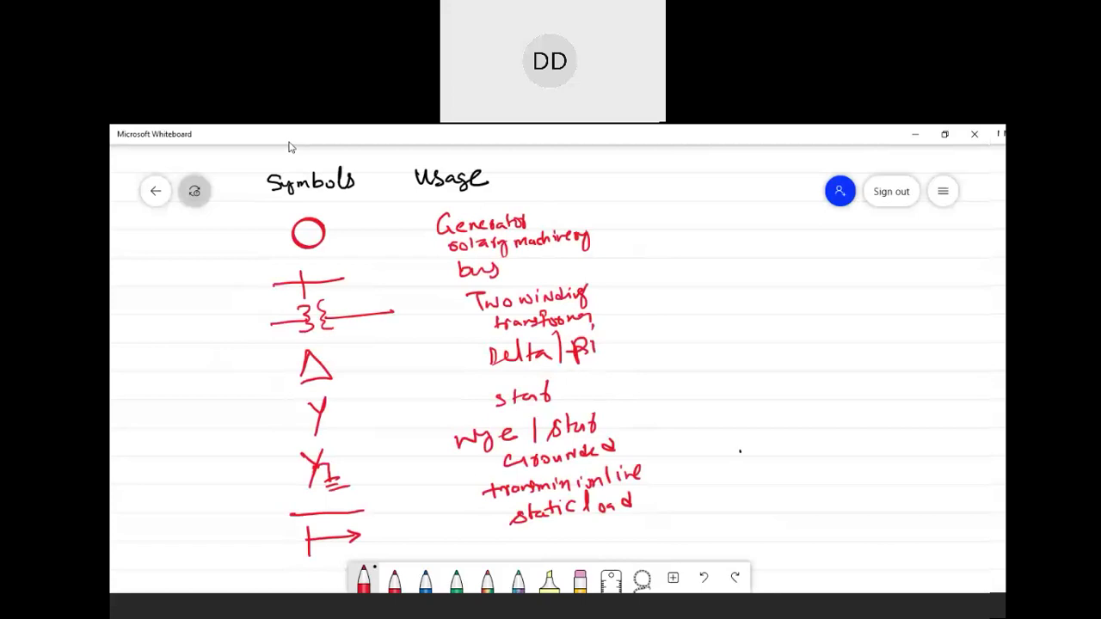
click(363, 578)
click(424, 546)
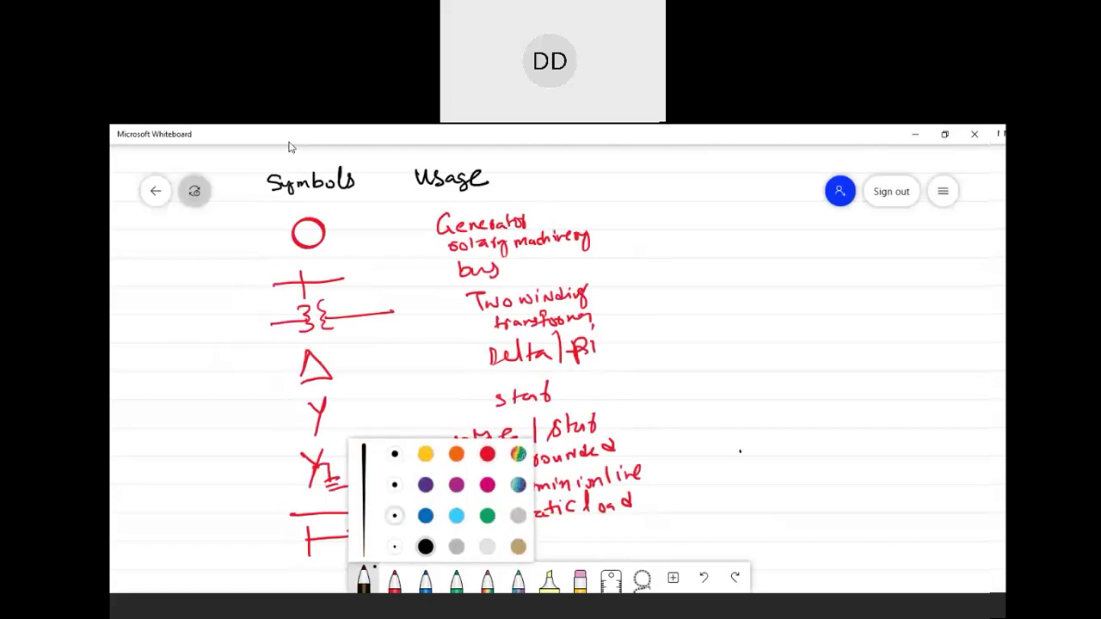
Step: Write the black headings of a second column, beginning with 'Symbol'
drag(654, 180, 645, 197)
mouse_move(661, 186)
mouse_down()
mouse_move(667, 201)
mouse_move(707, 195)
mouse_up()
drag(714, 184, 717, 193)
drag(729, 170, 729, 195)
mouse_move(768, 179)
mouse_down()
mouse_move(770, 189)
mouse_move(815, 191)
mouse_up()
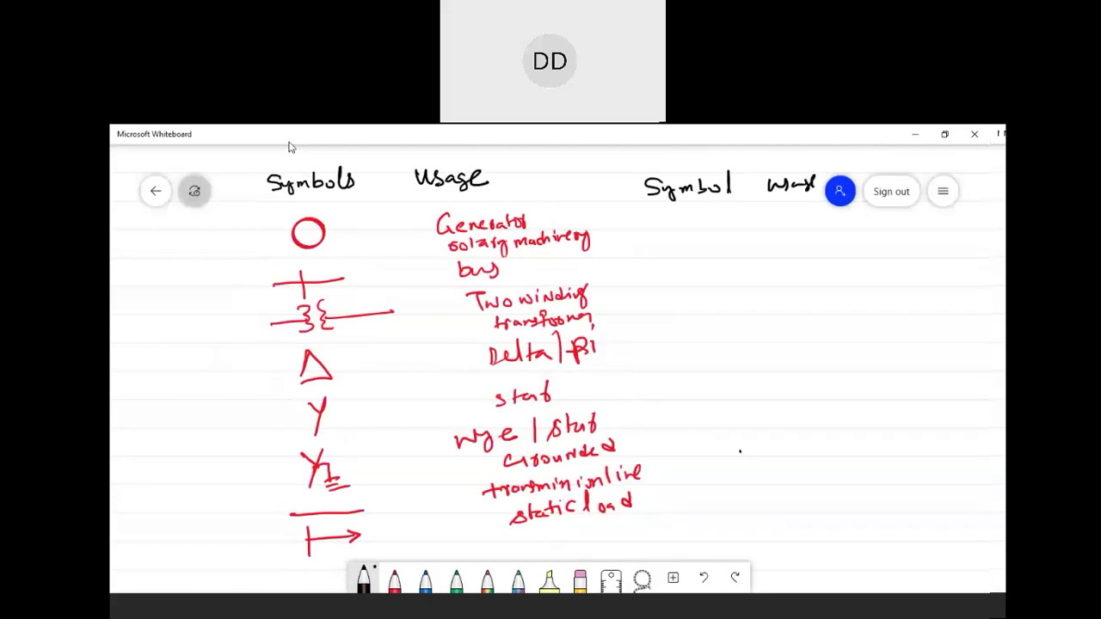
Step: Draw two circuit breaker symbols, each labelled CB
drag(643, 229, 741, 222)
drag(676, 238, 707, 237)
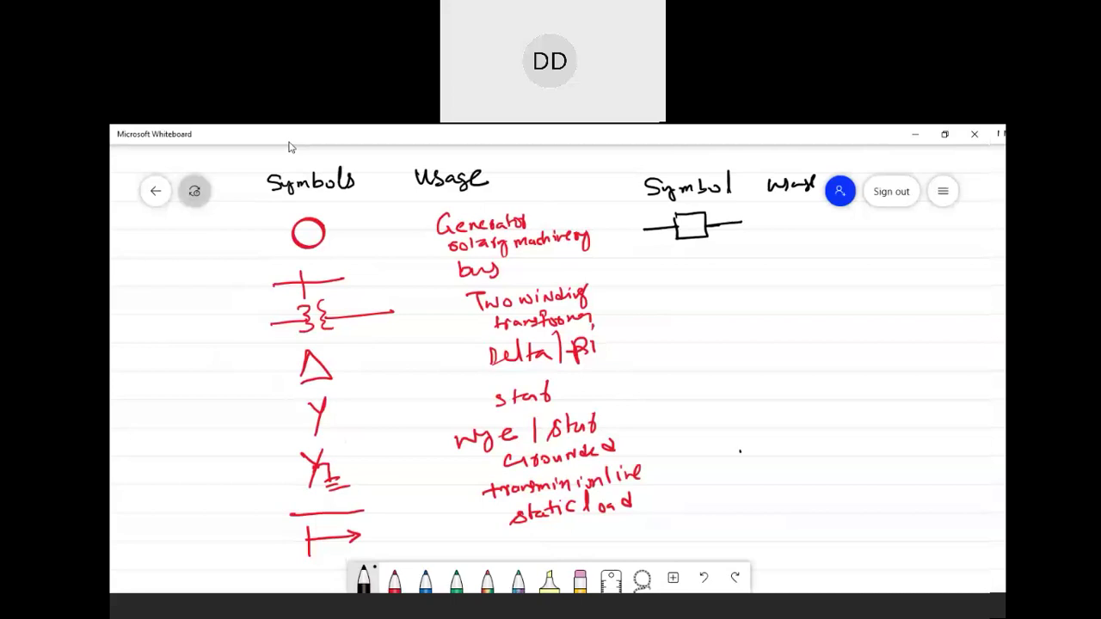
mouse_move(789, 214)
mouse_down()
mouse_move(790, 228)
mouse_move(803, 228)
mouse_up()
mouse_move(641, 282)
mouse_down()
mouse_move(705, 270)
mouse_move(803, 275)
mouse_up()
drag(812, 251, 814, 274)
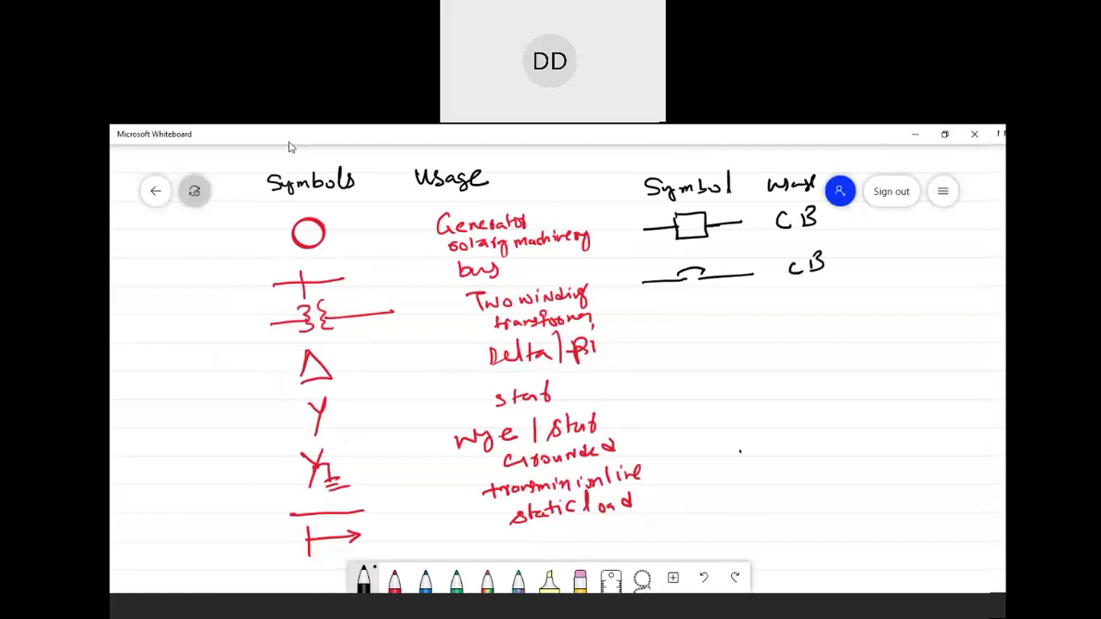
Step: Draw the disconnect switch symbol and write 'Disconnect' beside it
drag(650, 324, 693, 303)
mouse_move(702, 321)
mouse_down()
mouse_move(765, 317)
mouse_move(810, 295)
mouse_move(800, 312)
mouse_up()
drag(818, 299, 818, 309)
mouse_move(831, 295)
mouse_down()
mouse_move(823, 309)
mouse_move(838, 308)
mouse_up()
drag(848, 299, 847, 300)
drag(852, 308, 876, 303)
drag(885, 296, 882, 305)
mouse_move(891, 287)
mouse_down()
mouse_move(894, 305)
mouse_move(901, 290)
mouse_up()
Step: Write 'Switch' under Disconnect and begin the zigzag fuse symbol below
drag(834, 317, 829, 331)
drag(839, 323, 858, 325)
drag(864, 318, 878, 325)
drag(872, 314, 884, 313)
drag(890, 316, 886, 323)
drag(893, 306, 901, 323)
mouse_move(678, 346)
mouse_down()
mouse_move(678, 389)
mouse_move(699, 404)
mouse_up()
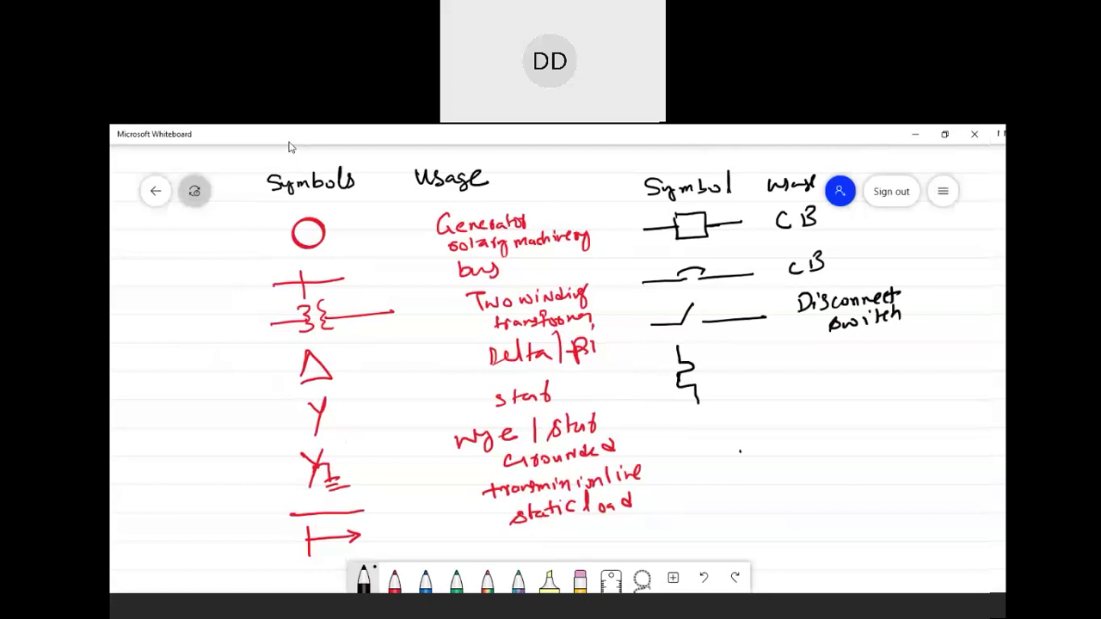
Step: Complete the zigzag fuse, add an alternative boxed fuse symbol, and label them Fuse
mouse_move(681, 368)
mouse_down()
mouse_move(674, 387)
mouse_move(695, 385)
mouse_up()
drag(731, 340, 731, 358)
mouse_move(720, 359)
mouse_down()
mouse_move(752, 367)
mouse_move(725, 383)
mouse_move(757, 383)
mouse_up()
mouse_move(755, 384)
mouse_down()
mouse_move(753, 372)
mouse_move(745, 404)
mouse_up()
drag(806, 352, 824, 347)
drag(813, 350, 810, 373)
drag(821, 356, 855, 366)
drag(856, 361, 876, 358)
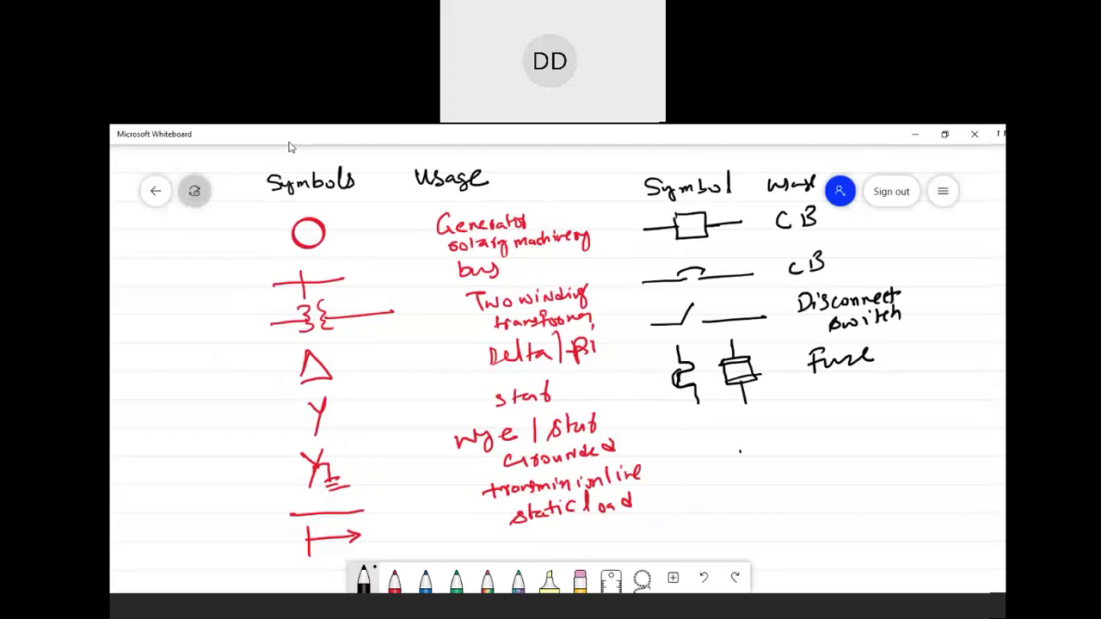
Step: Draw the lightning arrester symbol with ground lines and label it lightning arrester
mouse_move(723, 407)
mouse_down()
mouse_move(722, 467)
mouse_move(738, 467)
mouse_up()
drag(718, 473, 735, 473)
mouse_move(817, 415)
mouse_down()
mouse_move(817, 439)
mouse_move(829, 444)
mouse_up()
mouse_move(834, 413)
mouse_down()
mouse_move(835, 433)
mouse_move(865, 437)
mouse_move(850, 442)
mouse_move(902, 437)
mouse_up()
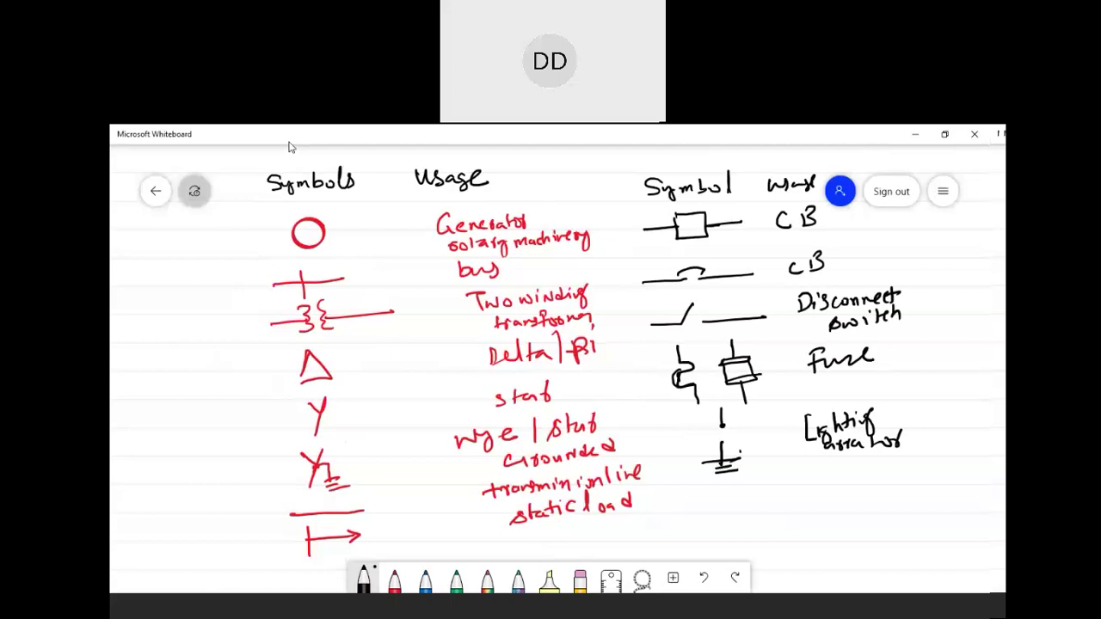
Step: Draw the CT symbol labelled CT and start the PT symbol beneath it
mouse_move(700, 514)
mouse_down()
mouse_move(758, 512)
mouse_move(739, 512)
mouse_move(731, 535)
mouse_up()
mouse_move(821, 492)
mouse_down()
mouse_move(822, 505)
mouse_move(845, 487)
mouse_up()
drag(837, 487, 838, 506)
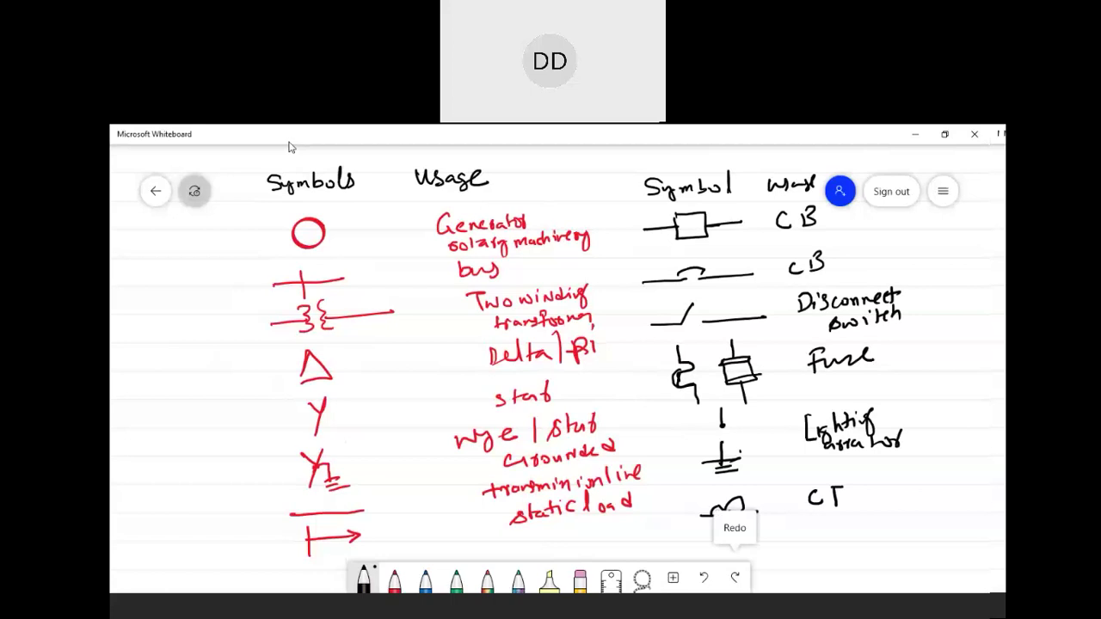
drag(707, 546, 743, 546)
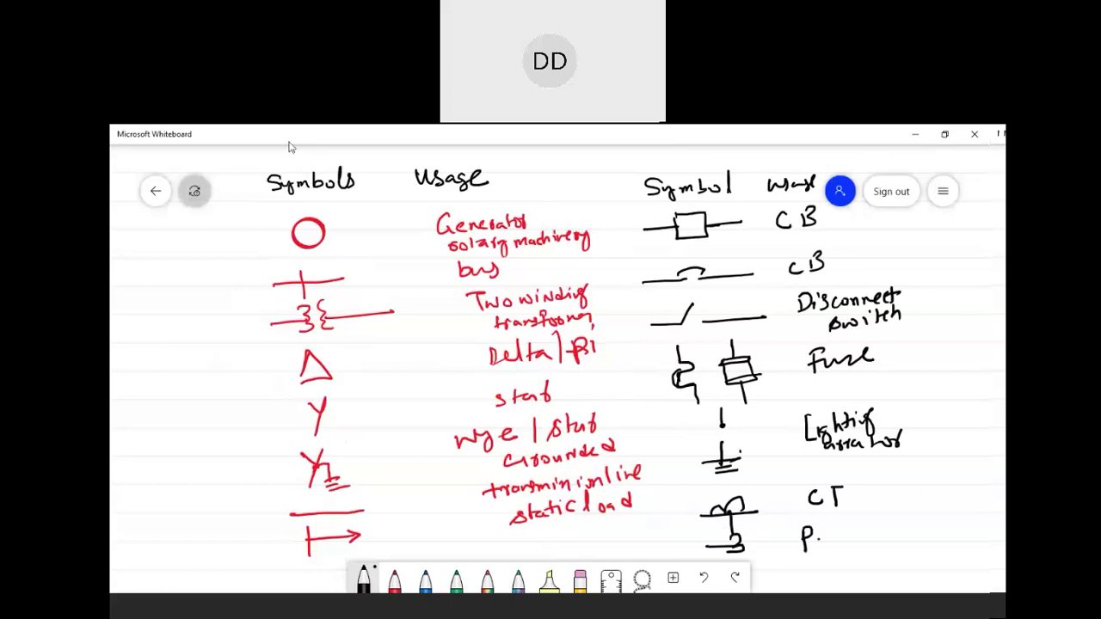